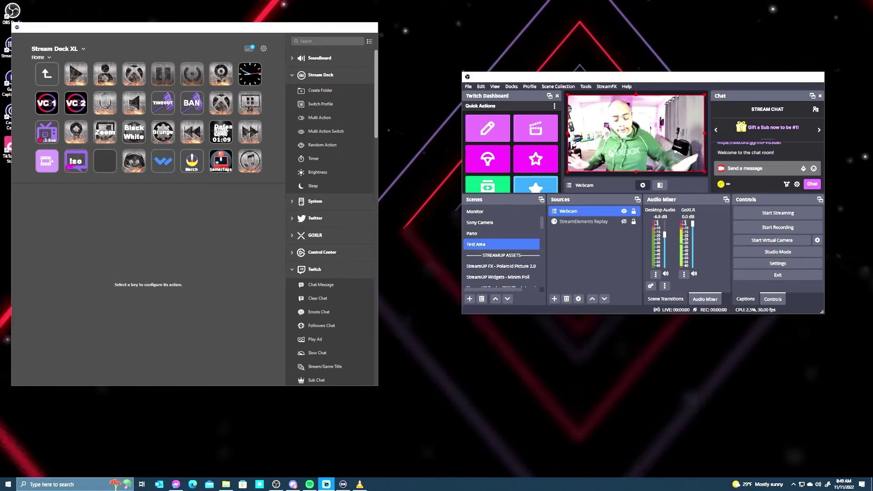
Preview TT1.mp4 in VLC, then add a new media source named 'TT Video'
{"action": "left_click", "coordinate": [359, 484]}
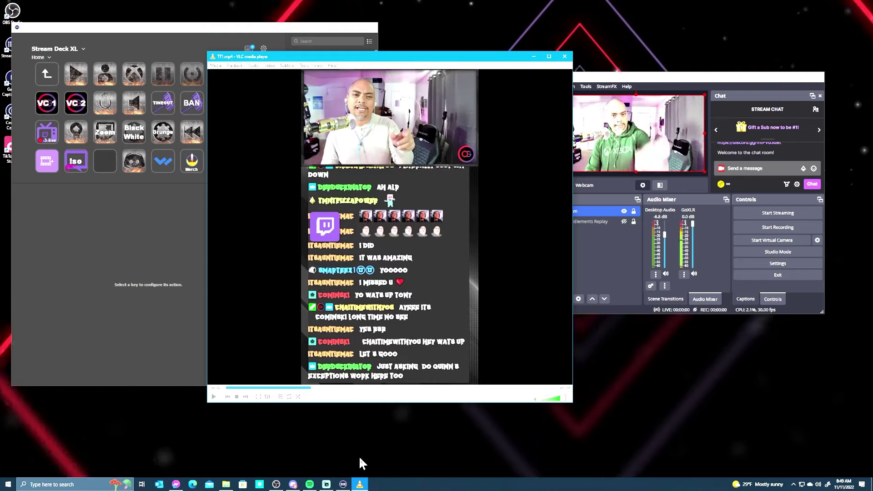
{"action": "left_click", "coordinate": [535, 57]}
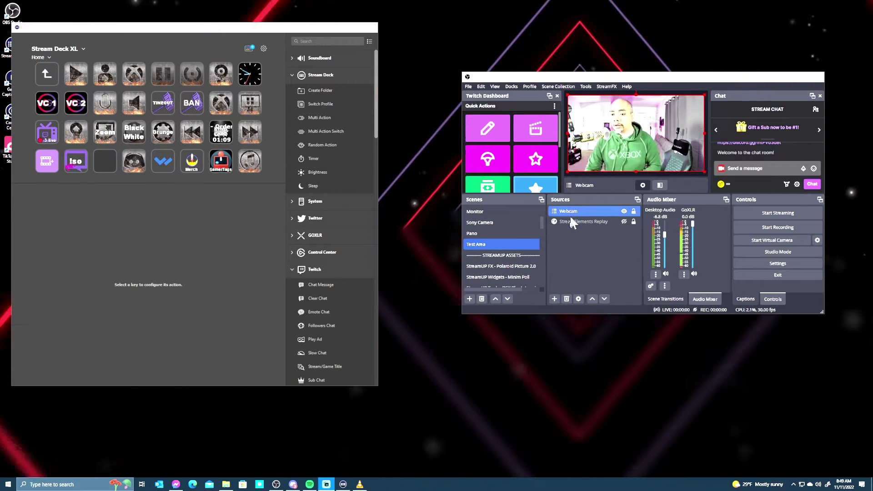
{"action": "left_click", "coordinate": [555, 298]}
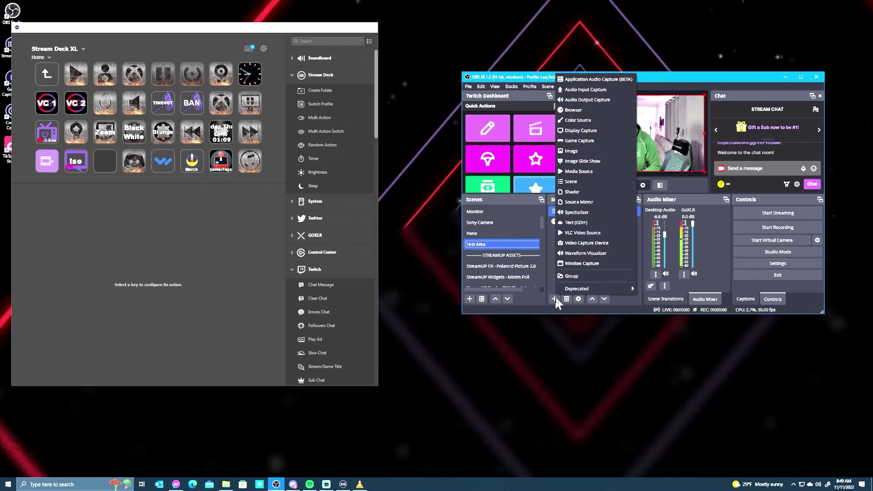
{"action": "left_click", "coordinate": [596, 171]}
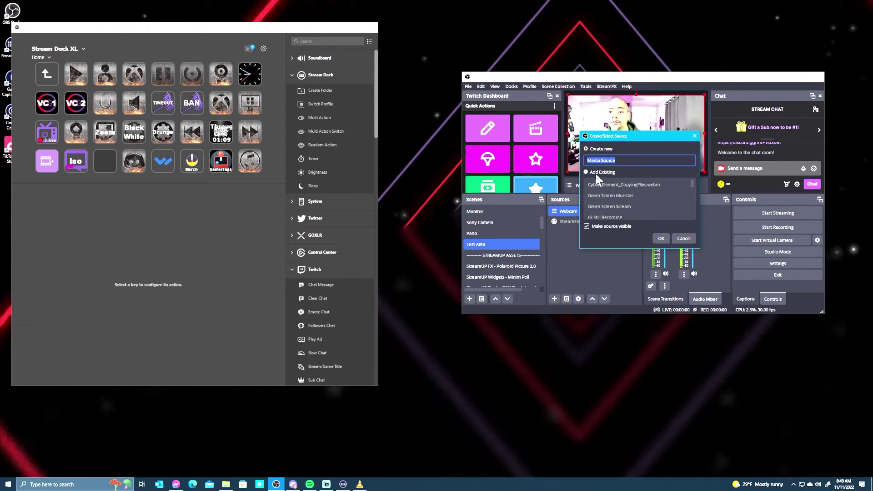
{"action": "type", "text": "TT"}
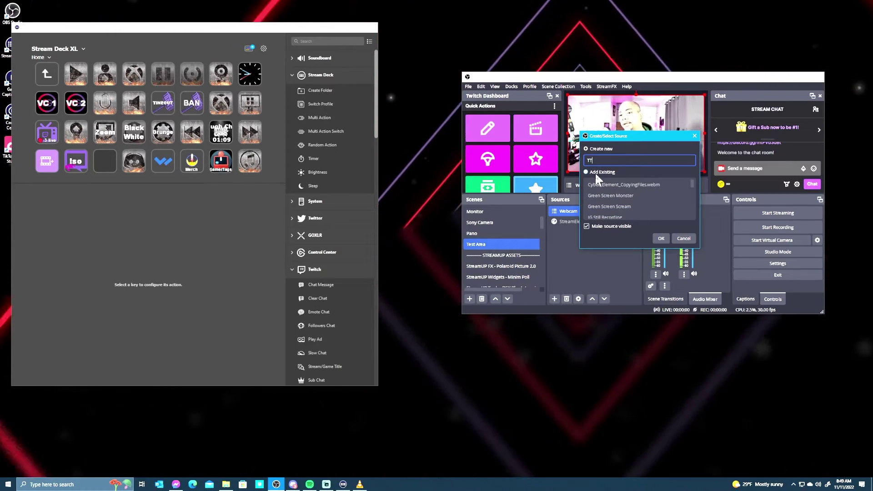
{"action": "type", "text": " Video"}
{"action": "key", "text": "Return"}
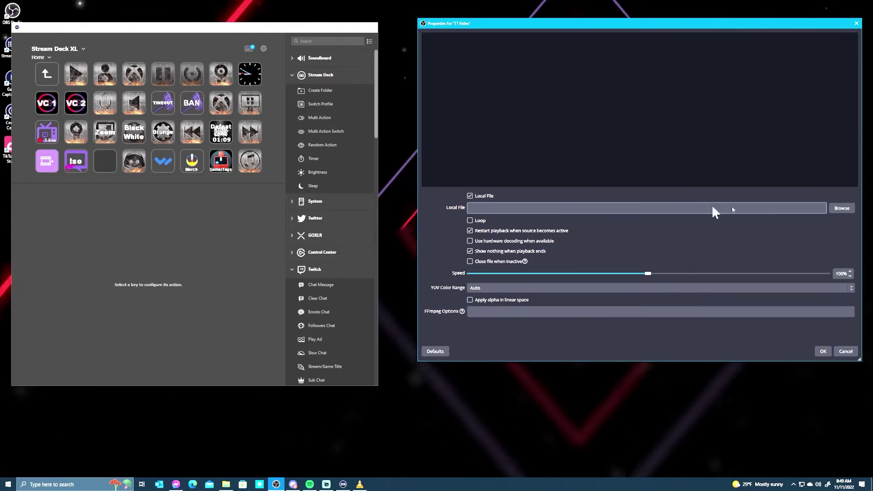
Select TT1.mp4 from the Videos folder as the source's file
{"action": "left_click", "coordinate": [842, 208]}
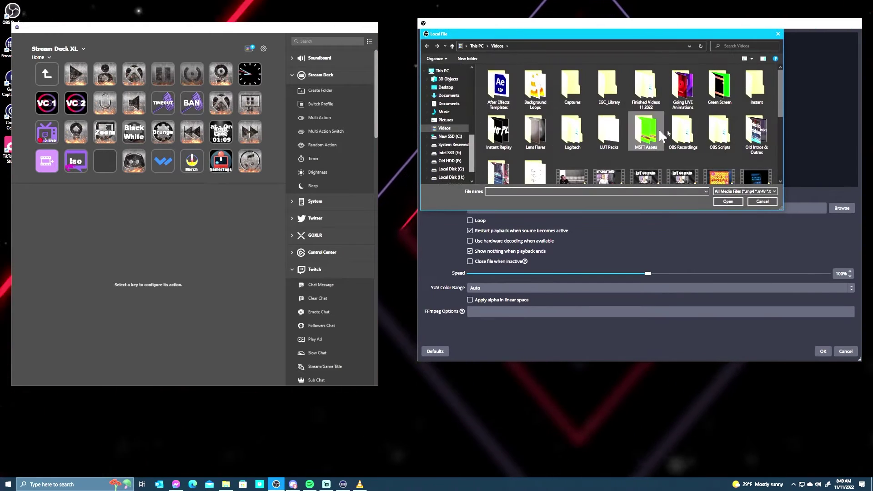
{"action": "left_click_drag", "start_coordinate": [780, 107], "coordinate": [787, 169]}
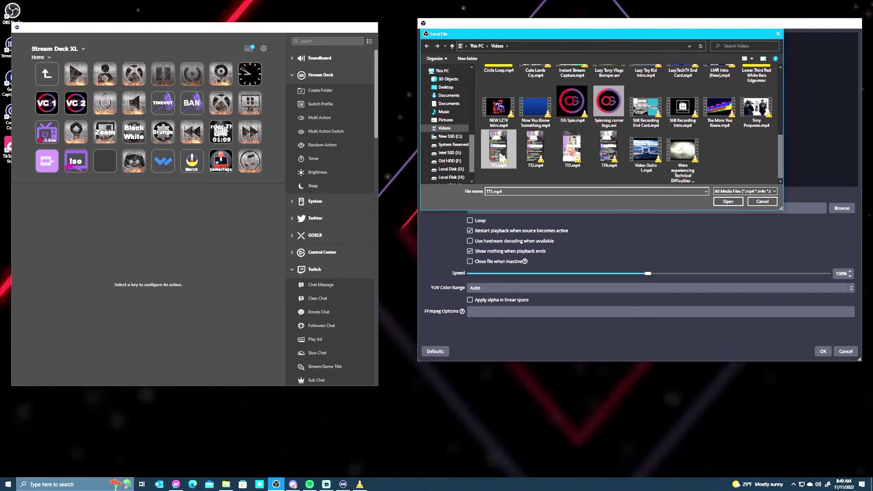
{"action": "left_click", "coordinate": [724, 203]}
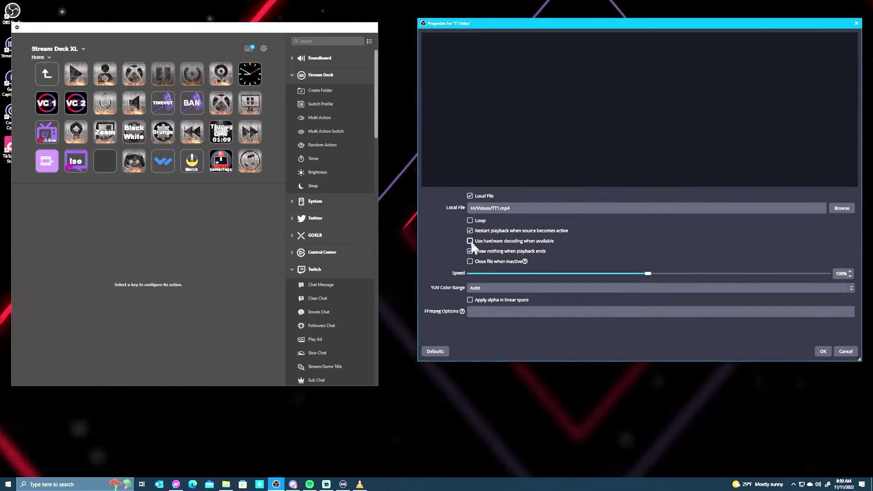
Enable hardware decoding for TT Video and apply, adding it to the Test Area scene
{"action": "left_click", "coordinate": [503, 244]}
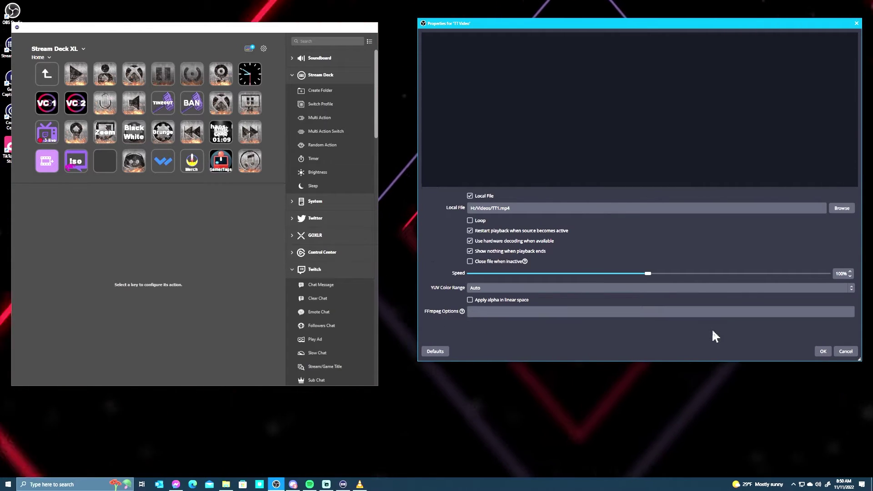
{"action": "left_click", "coordinate": [821, 351]}
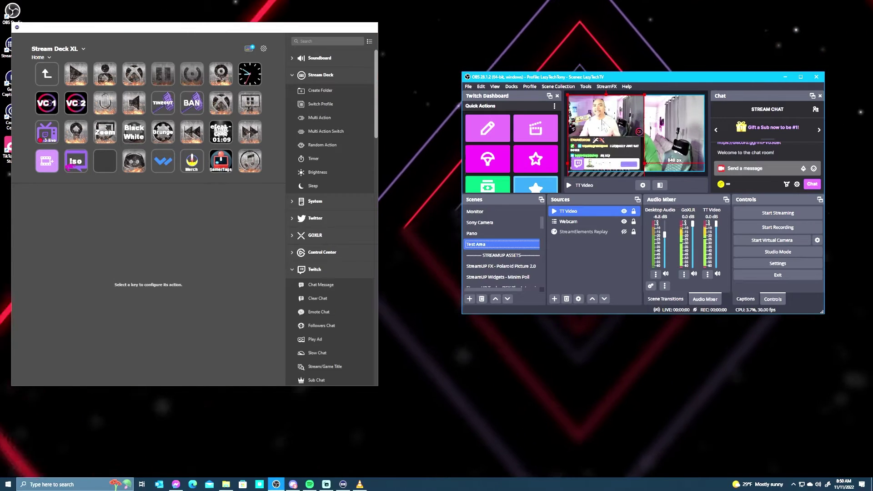
Shrink and hide the TT Video overlay, then place a Multi Action on an empty key
{"action": "left_click_drag", "start_coordinate": [647, 92], "coordinate": [684, 113]}
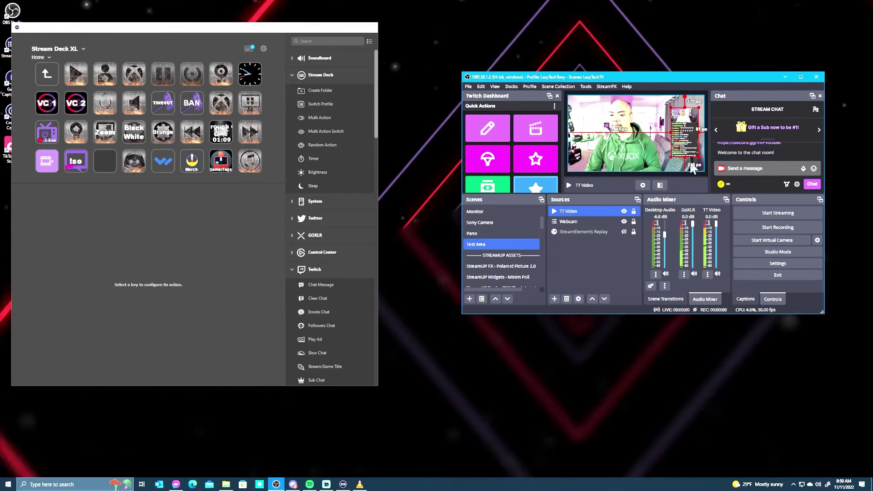
{"action": "left_click", "coordinate": [624, 211]}
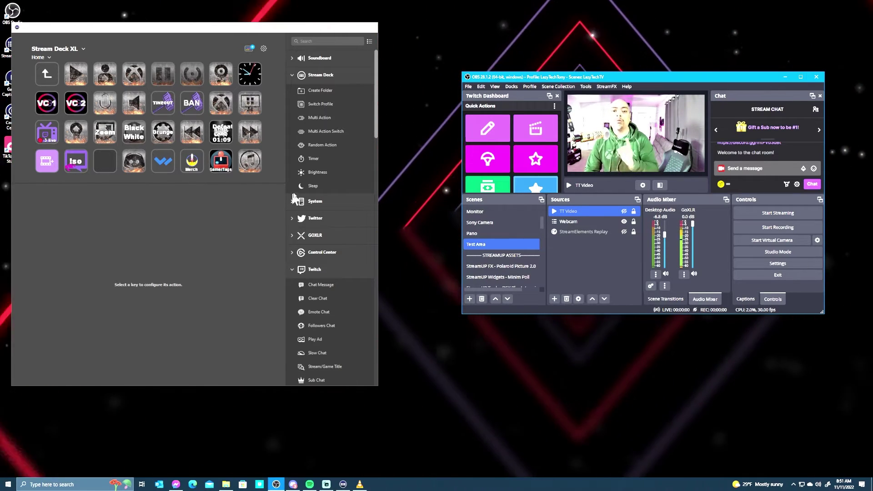
{"action": "left_click_drag", "start_coordinate": [325, 118], "coordinate": [105, 161]}
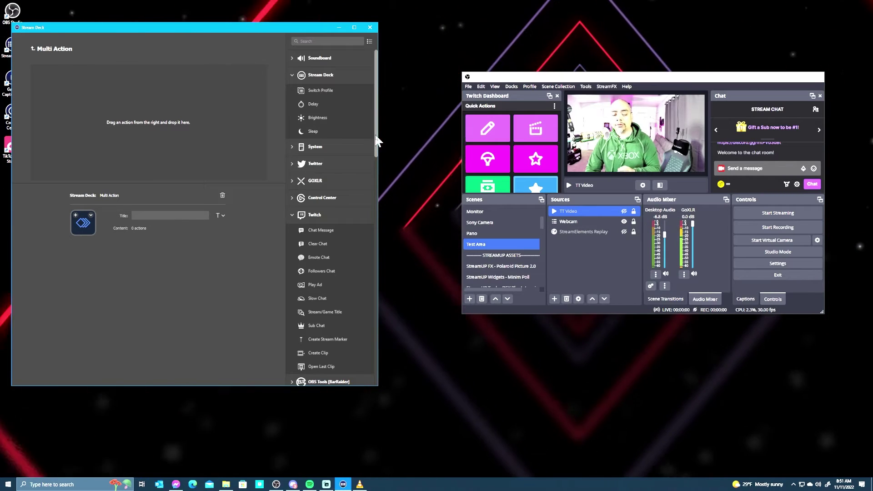
Add an OBS Studio Source Visibility action, set to Show, into the Multi Action
{"action": "left_click_drag", "start_coordinate": [376, 136], "coordinate": [404, 295]}
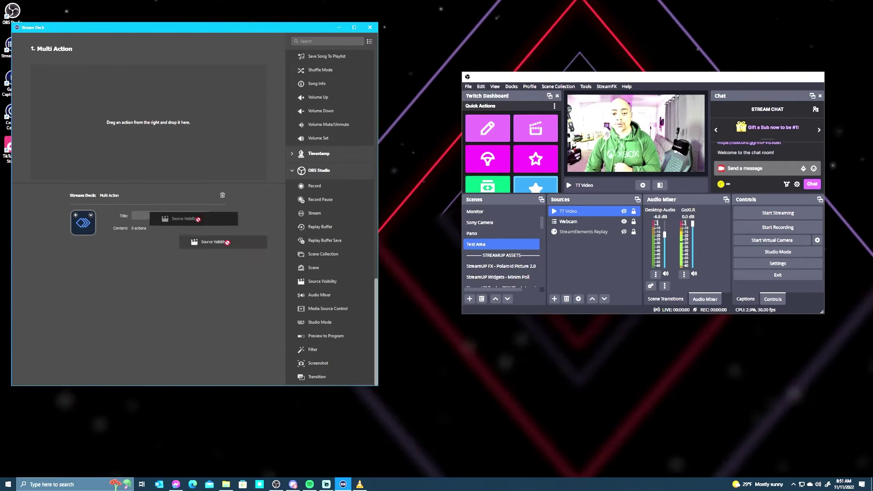
{"action": "left_click_drag", "start_coordinate": [198, 219], "coordinate": [171, 157]}
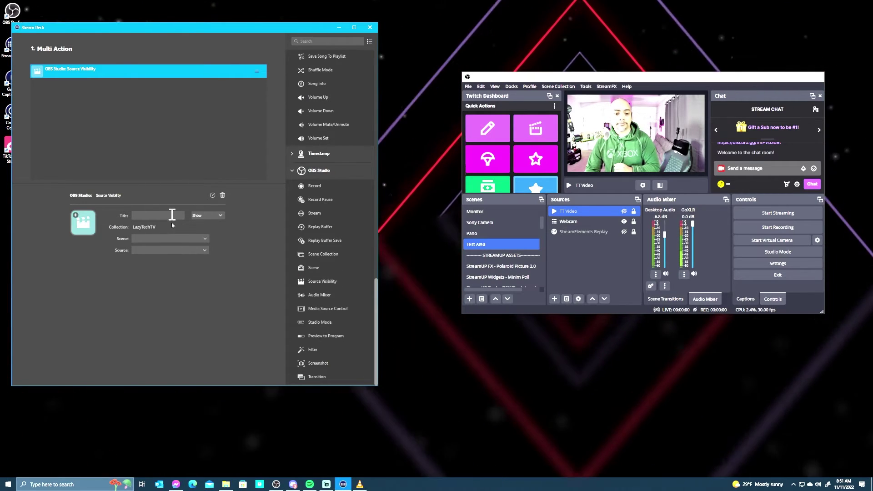
Target the Source Visibility action at the Test Area scene and TT Video source
{"action": "left_click", "coordinate": [165, 238]}
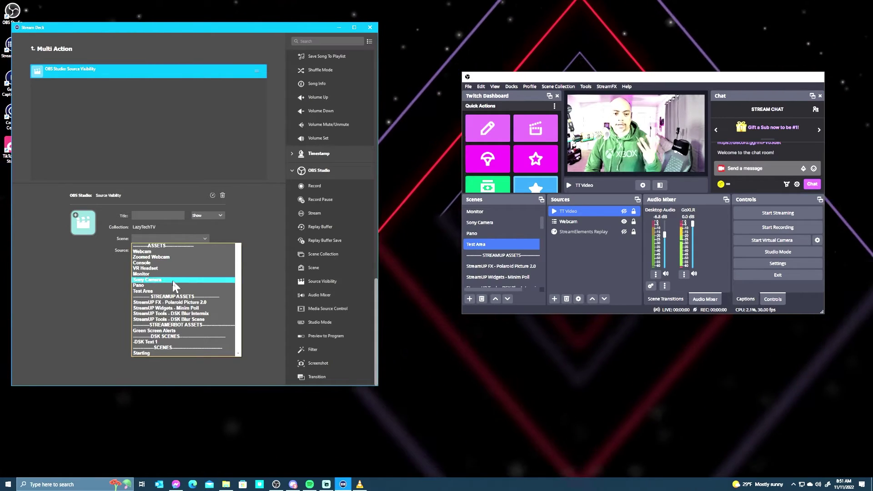
{"action": "left_click", "coordinate": [166, 291]}
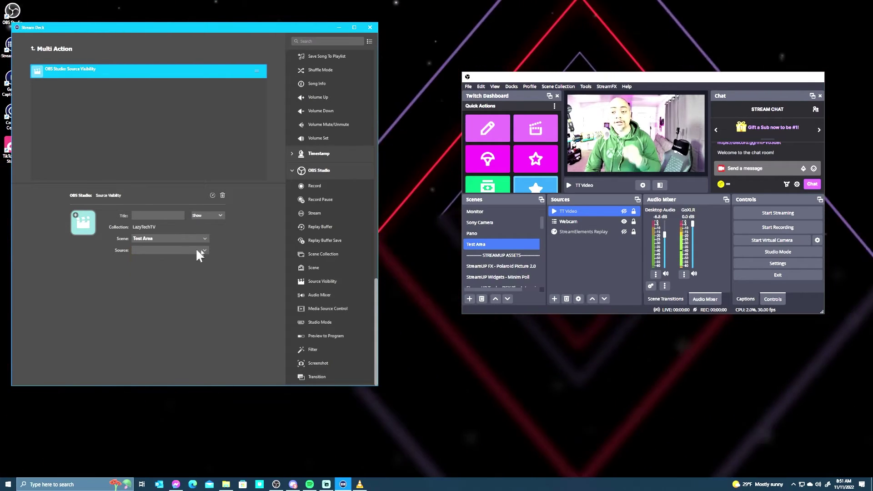
{"action": "left_click", "coordinate": [168, 250]}
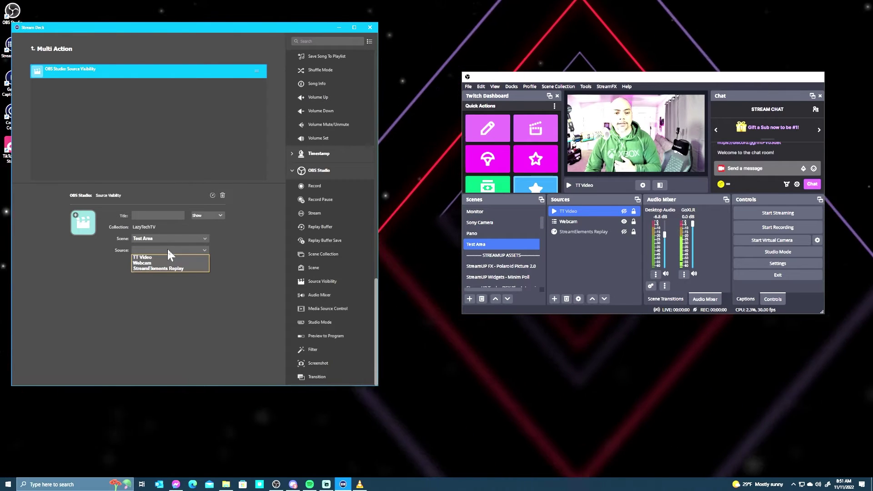
{"action": "left_click", "coordinate": [162, 257]}
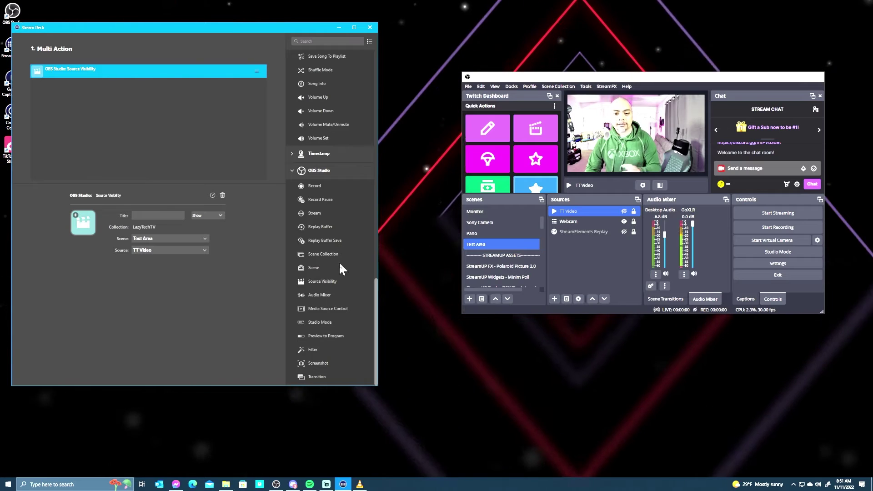
{"action": "scroll", "coordinate": [339, 261], "scroll_direction": "up", "scroll_amount": 10}
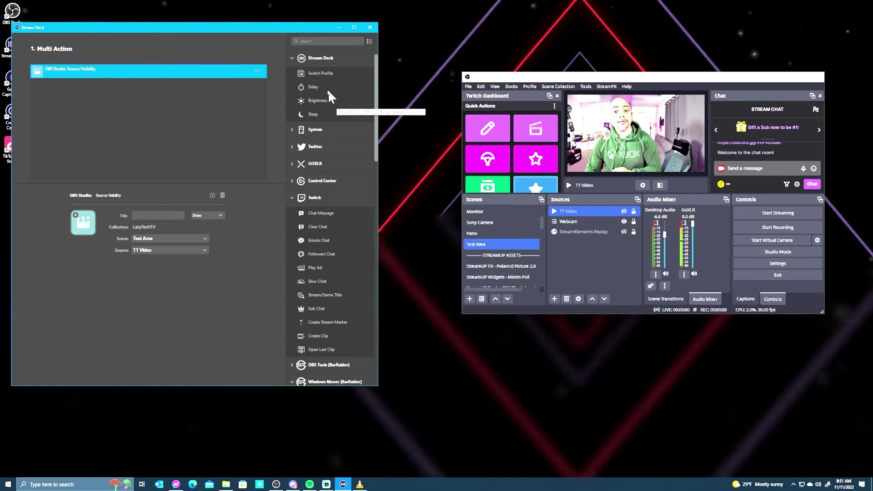
Add a Delay step to the Multi Action set to 25000 ms
{"action": "left_click_drag", "start_coordinate": [321, 89], "coordinate": [161, 102]}
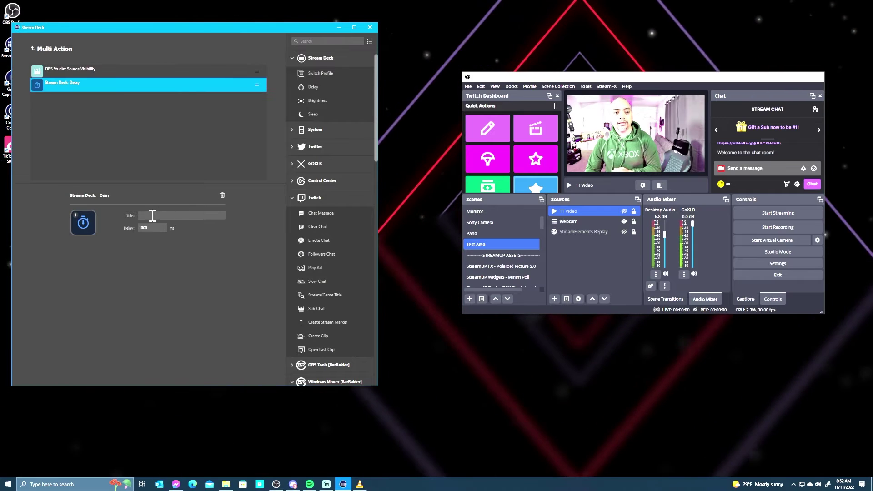
{"action": "left_click_drag", "start_coordinate": [154, 229], "coordinate": [116, 228]}
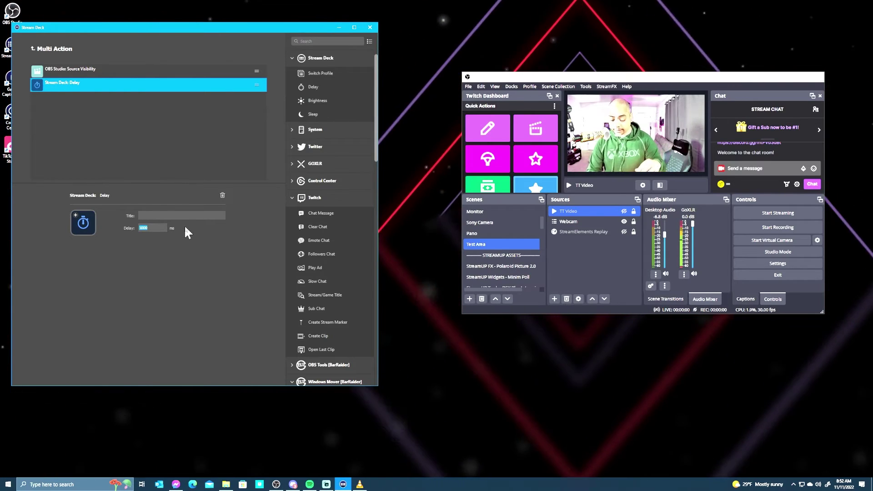
{"action": "type", "text": "25"}
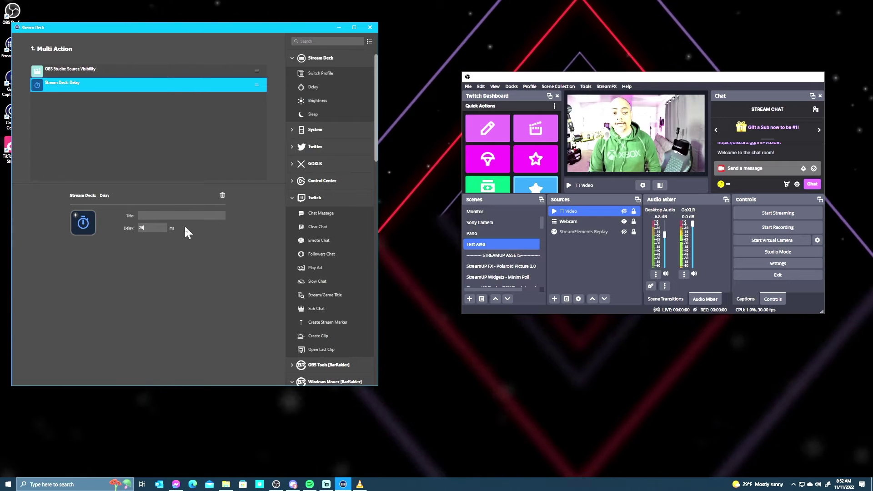
{"action": "type", "text": "000"}
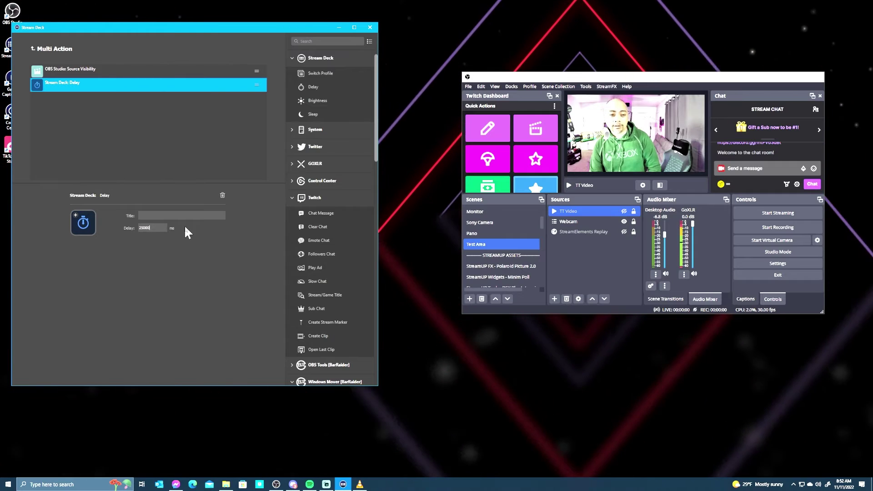
{"action": "scroll", "coordinate": [308, 186], "scroll_direction": "down", "scroll_amount": 10}
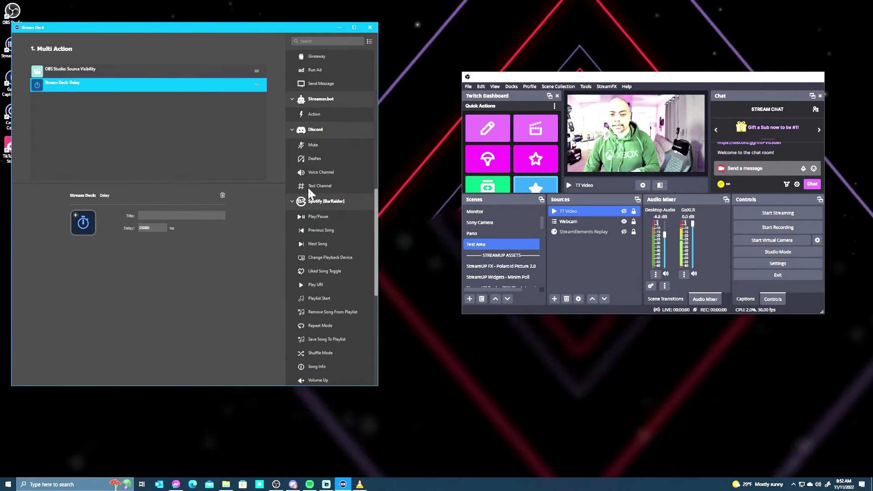
{"action": "scroll", "coordinate": [310, 193], "scroll_direction": "down", "scroll_amount": 5}
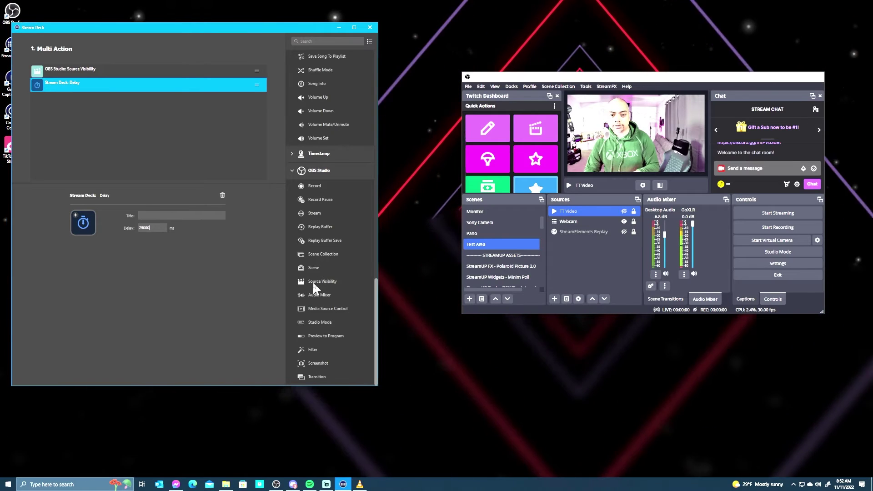
Add a second Source Visibility step that hides TT Video in Test Area
{"action": "left_click_drag", "start_coordinate": [312, 281], "coordinate": [126, 130]}
{"action": "left_click", "coordinate": [145, 239]}
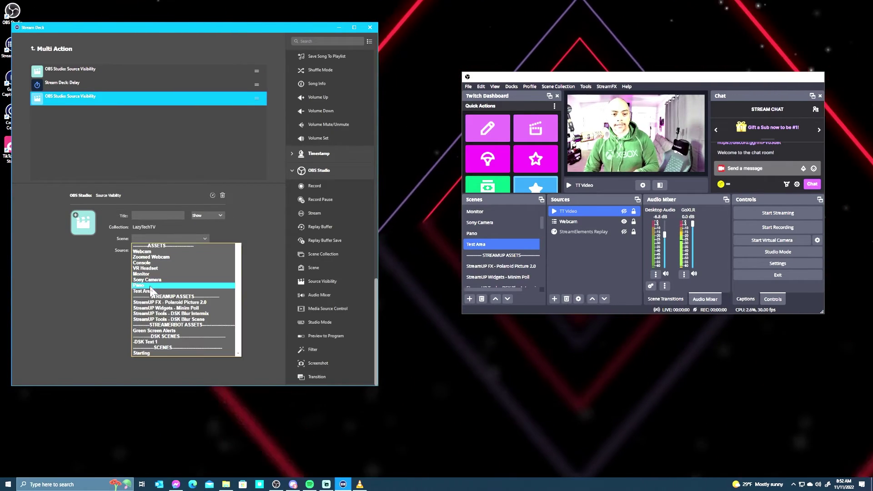
{"action": "left_click", "coordinate": [149, 291]}
{"action": "left_click", "coordinate": [165, 249]}
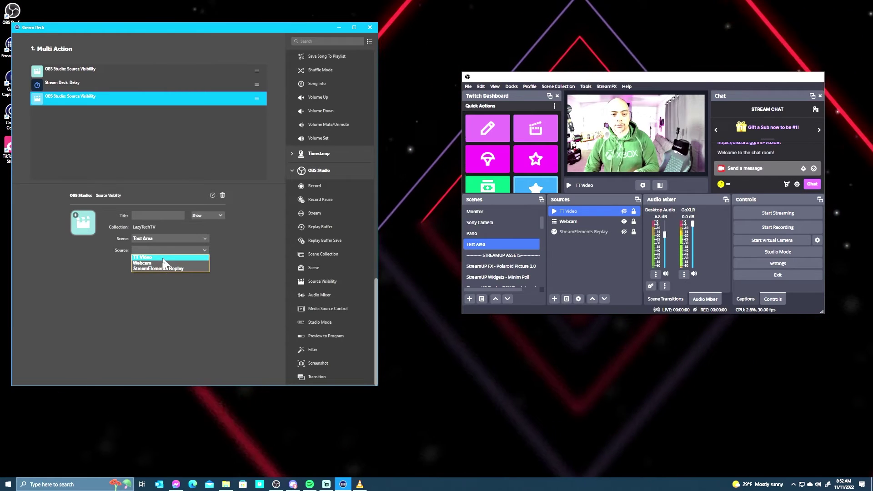
{"action": "left_click", "coordinate": [145, 258]}
{"action": "left_click", "coordinate": [203, 231]}
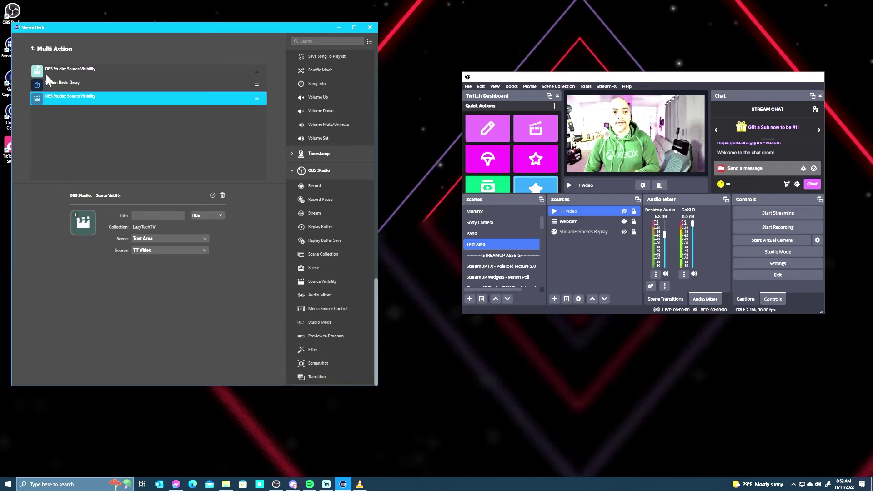
Back on the Stream Deck XL grid, give the multi-action key an icon and title 'TT'
{"action": "left_click", "coordinate": [31, 48]}
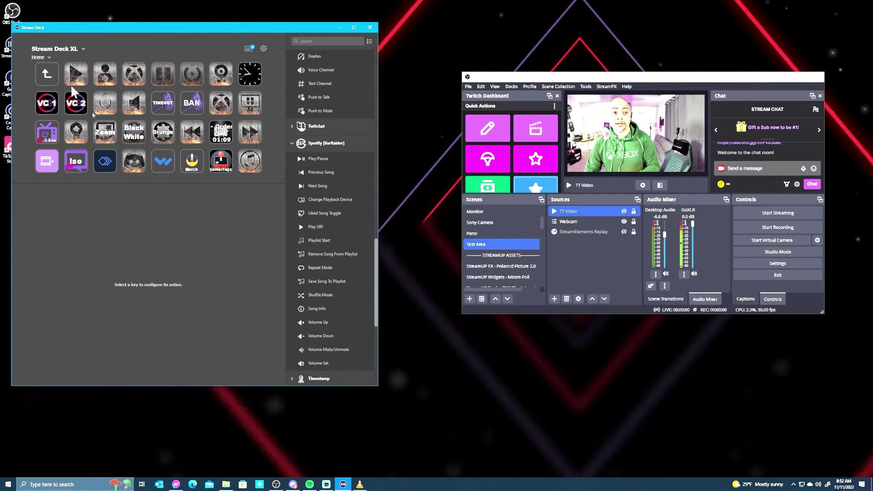
{"action": "left_click", "coordinate": [104, 168]}
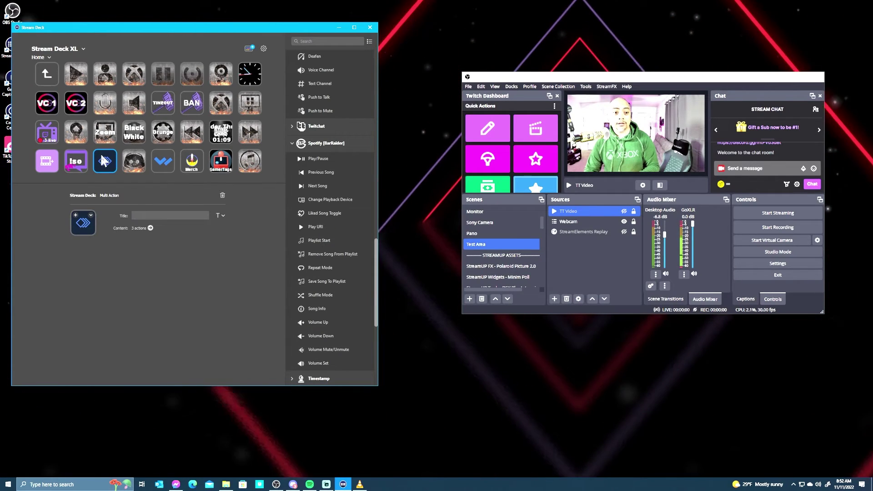
{"action": "left_click", "coordinate": [90, 215]}
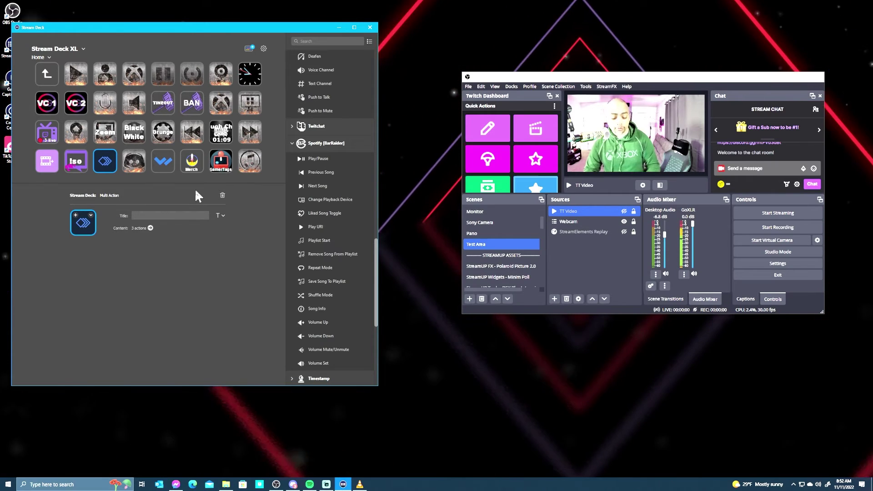
{"action": "type", "text": "TT"}
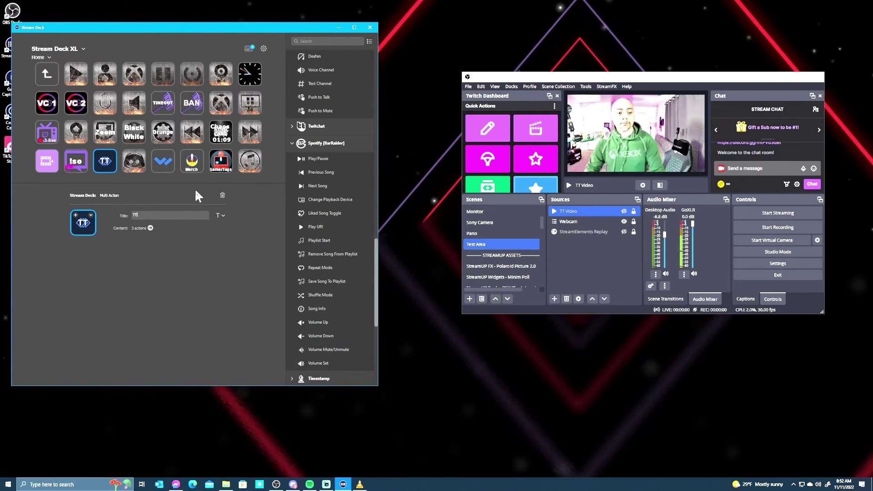